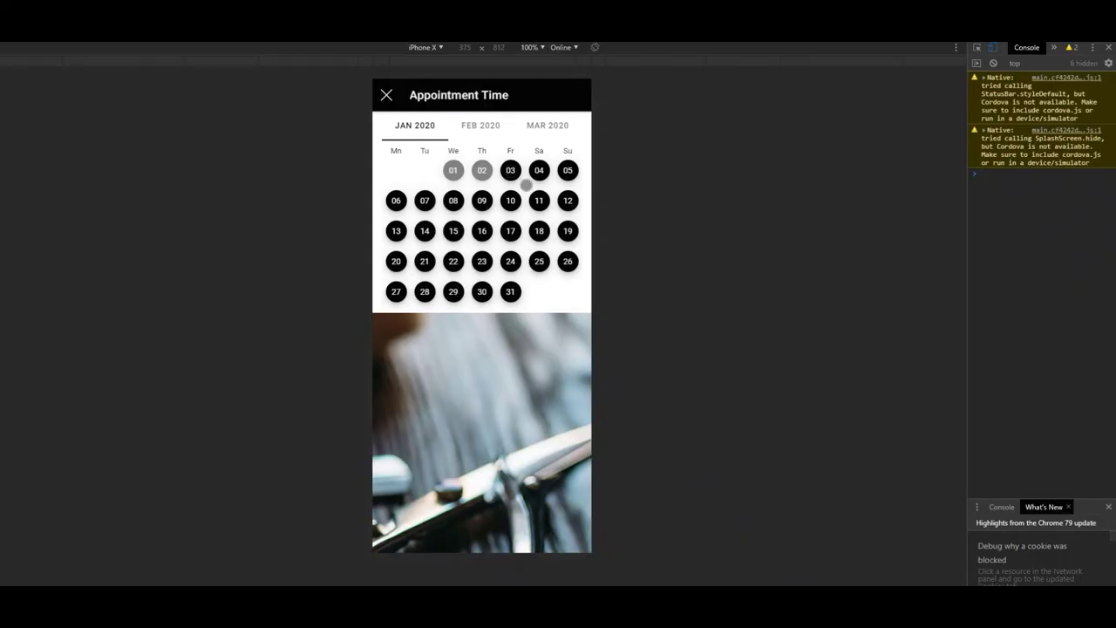
Pick the 10:15 AM slot on 3 January and enter the customer's first and last name
click(510, 170)
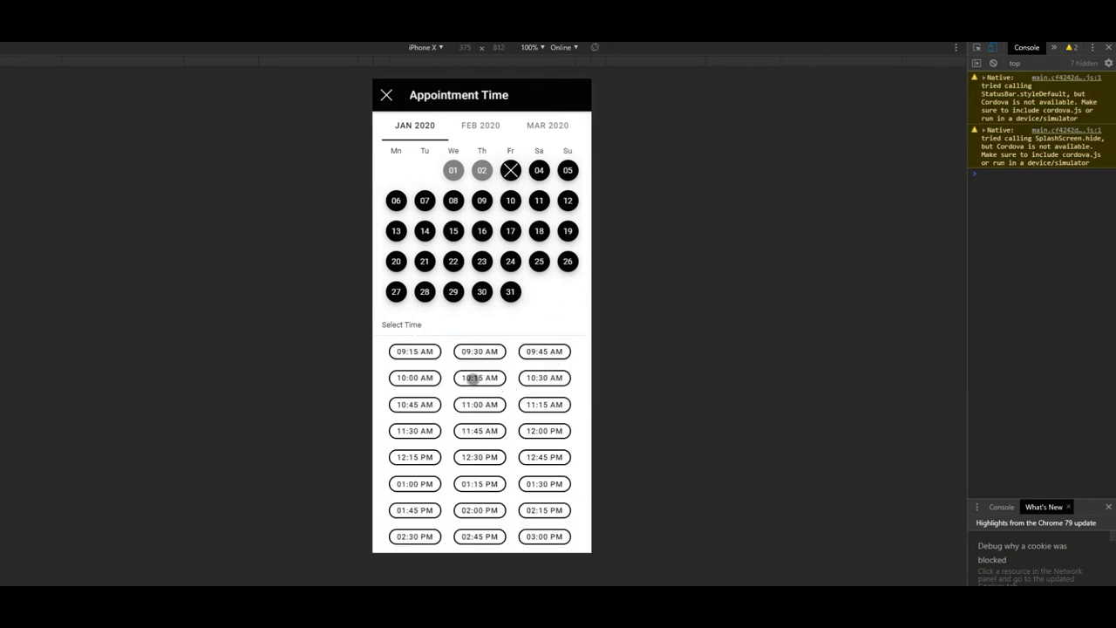
click(475, 378)
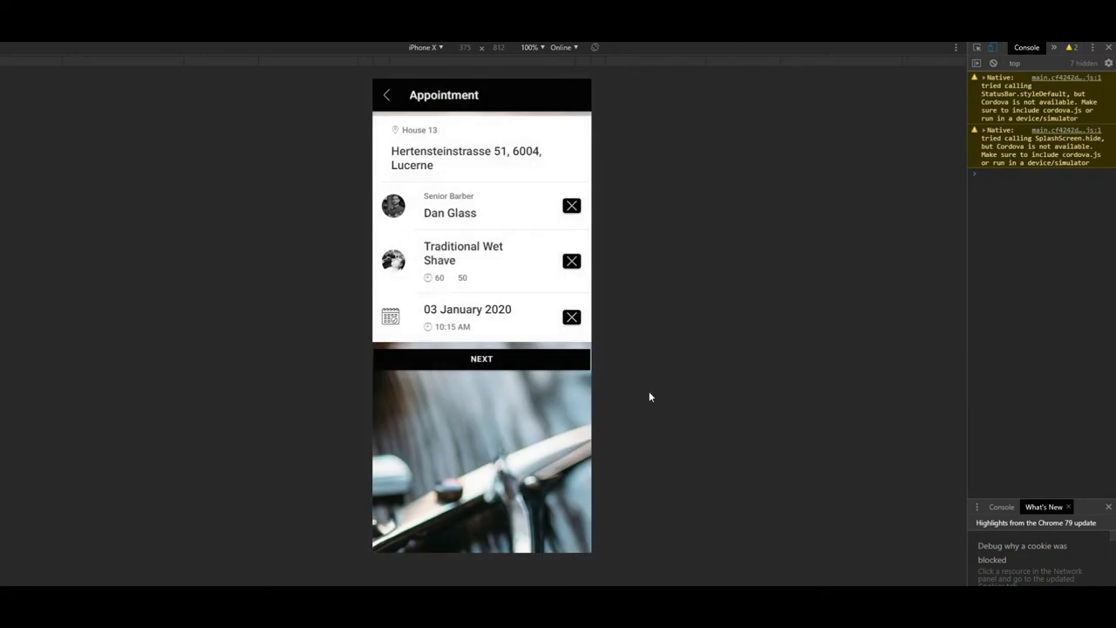
click(443, 133)
text(John)
click(427, 169)
text(Dow)
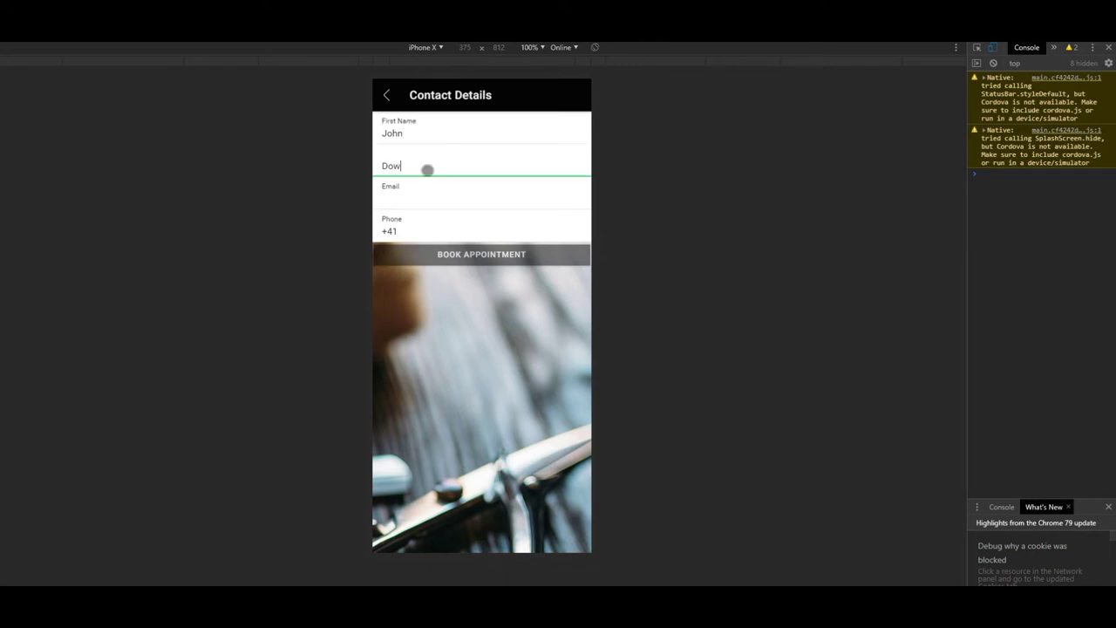
Add the customer's phone number and email, then submit the booking and dismiss the confirmation
click(421, 204)
click(428, 232)
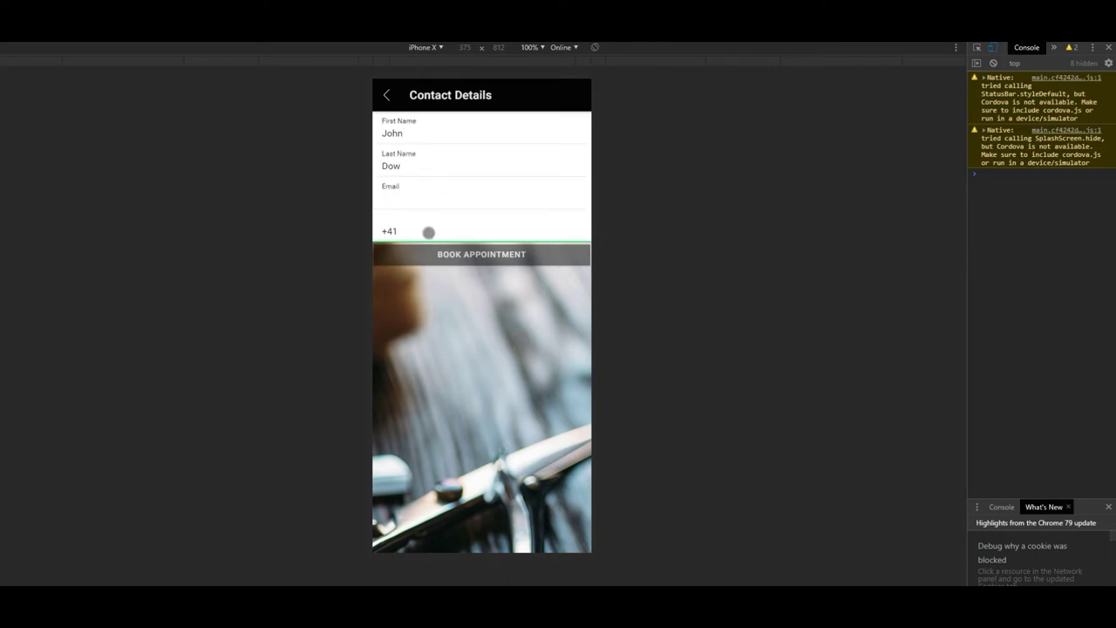
click(478, 289)
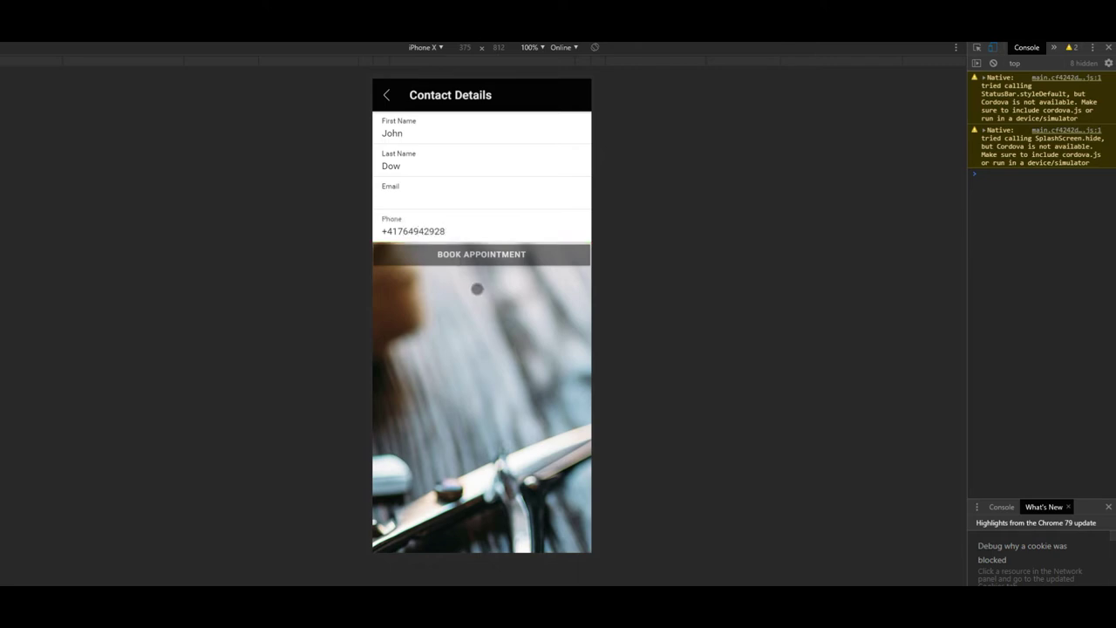
click(417, 206)
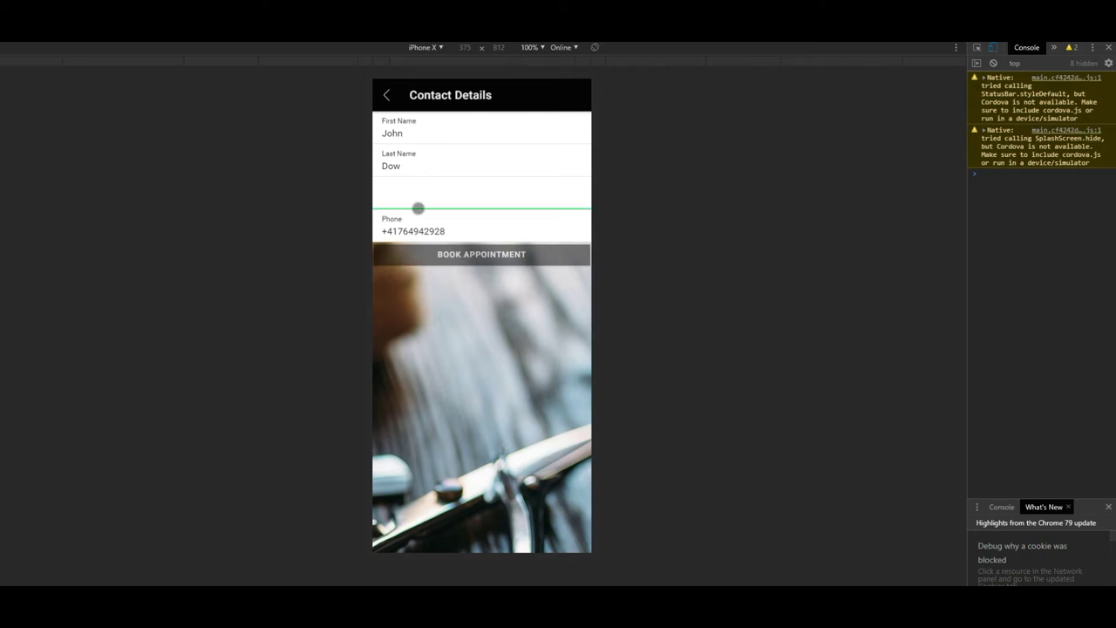
text(a@)
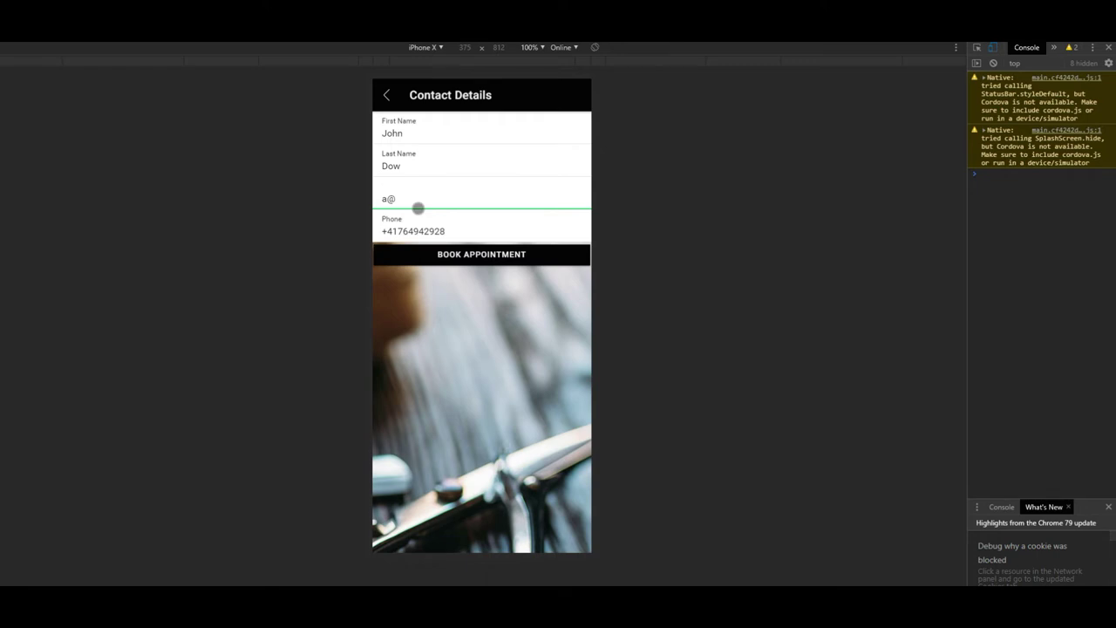
text(test.com)
click(418, 307)
click(458, 253)
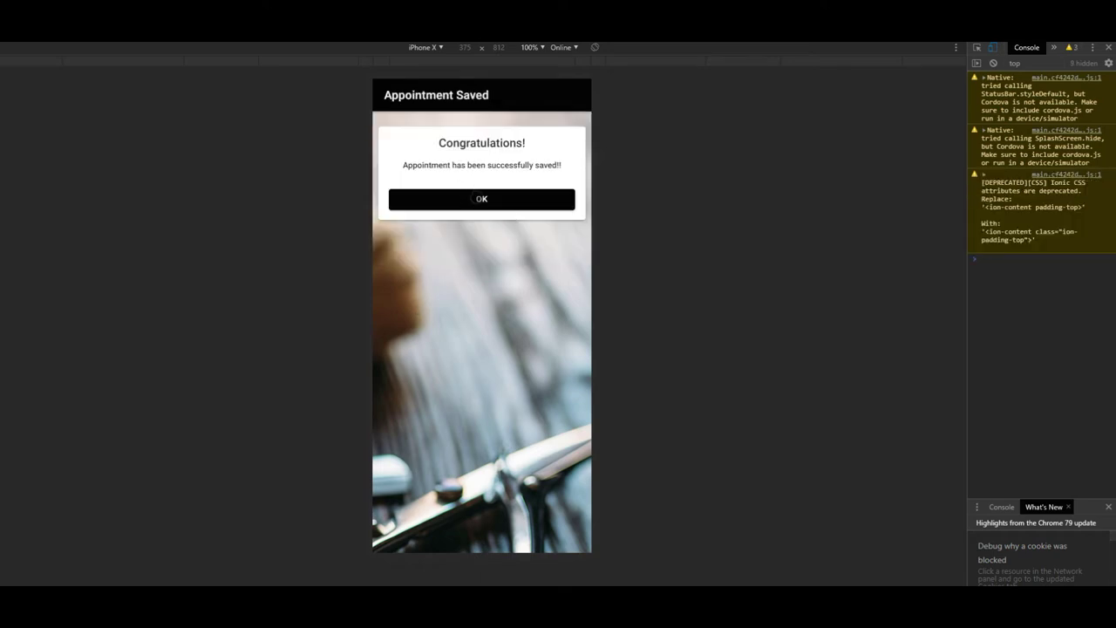
click(482, 203)
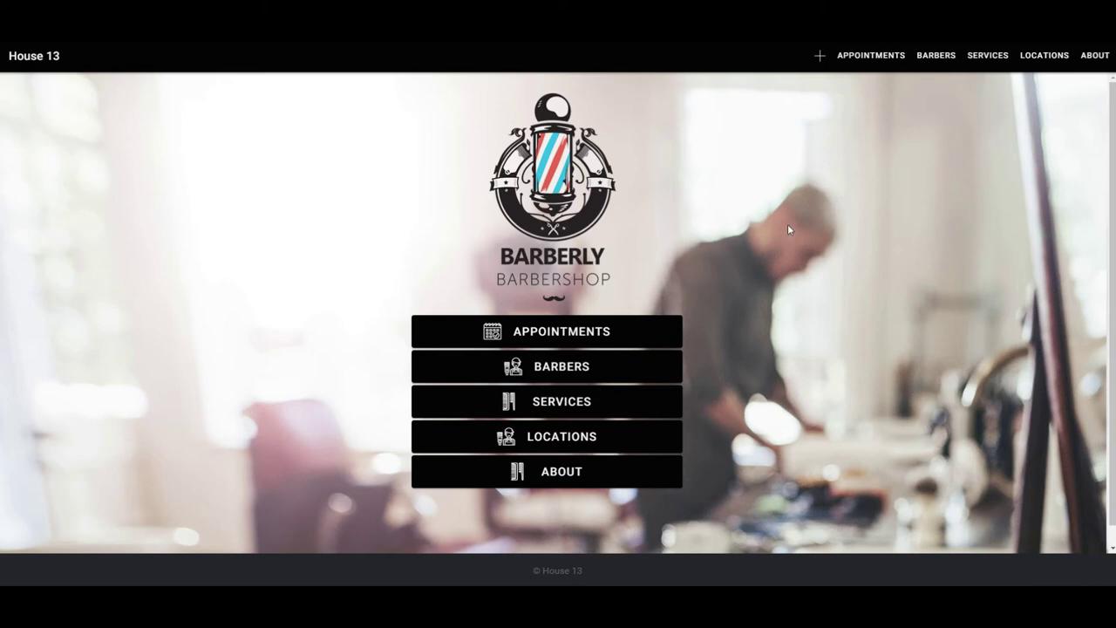
Start a new website appointment with a head barber for Haircut and Finish
click(820, 58)
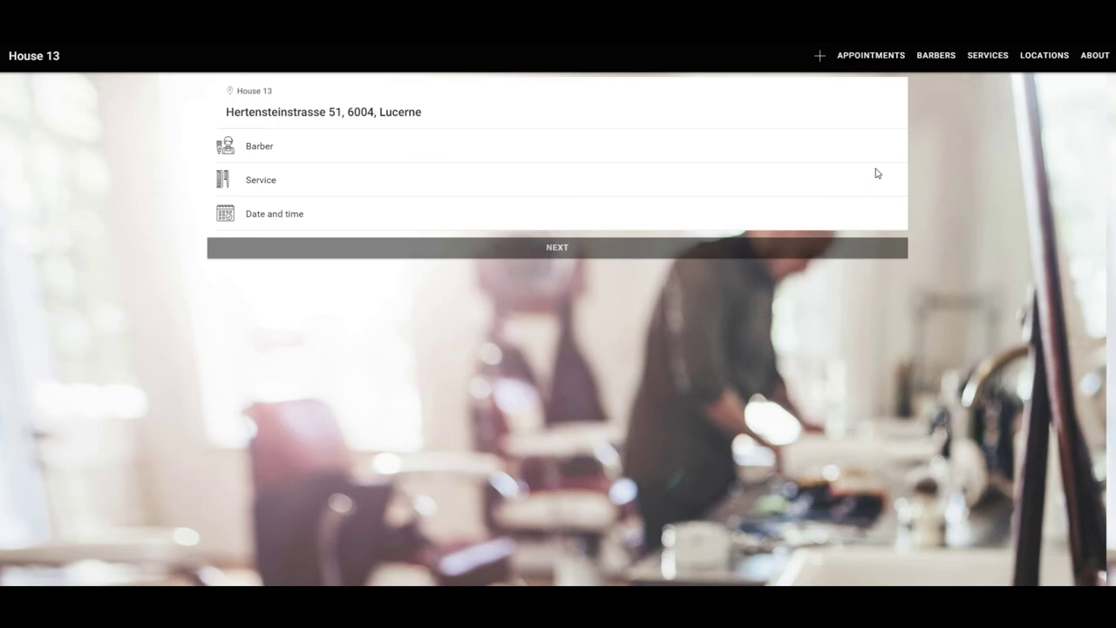
click(289, 160)
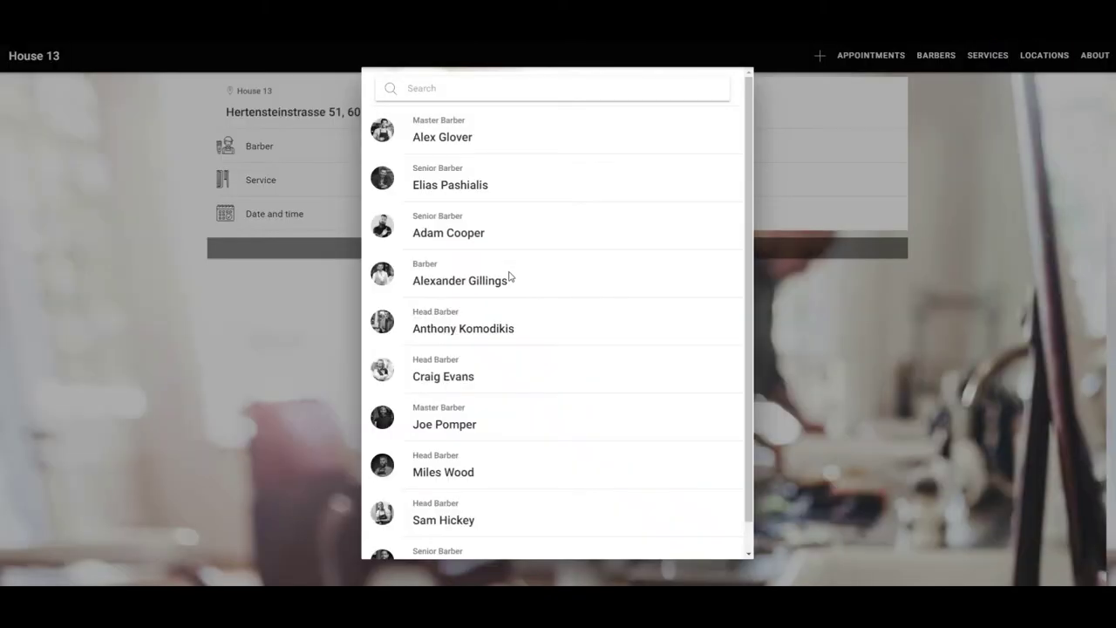
click(450, 328)
click(294, 195)
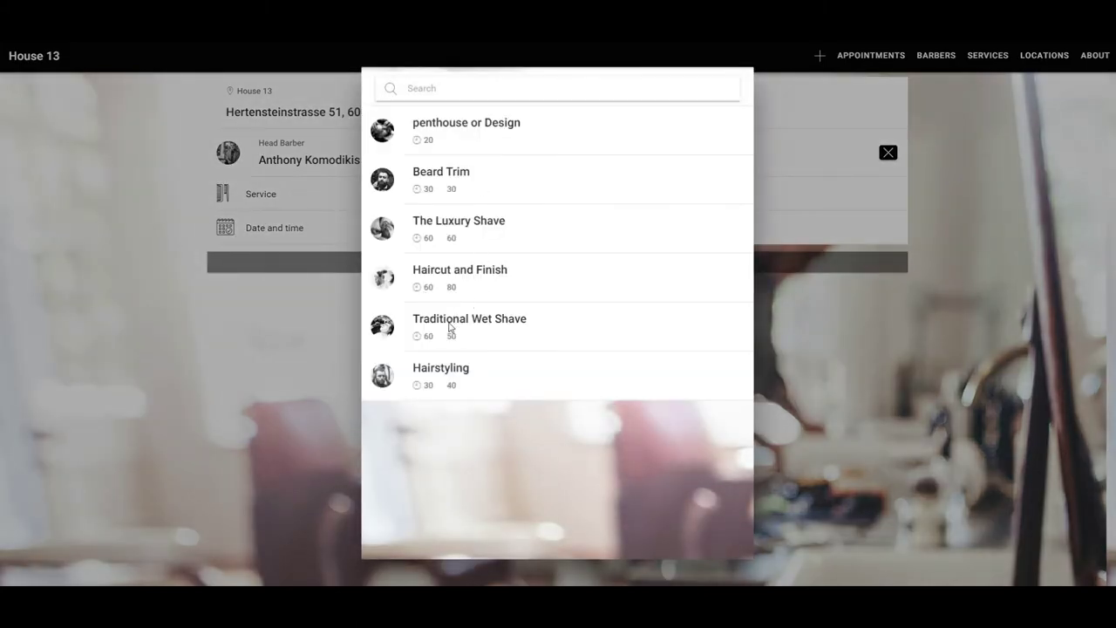
click(450, 283)
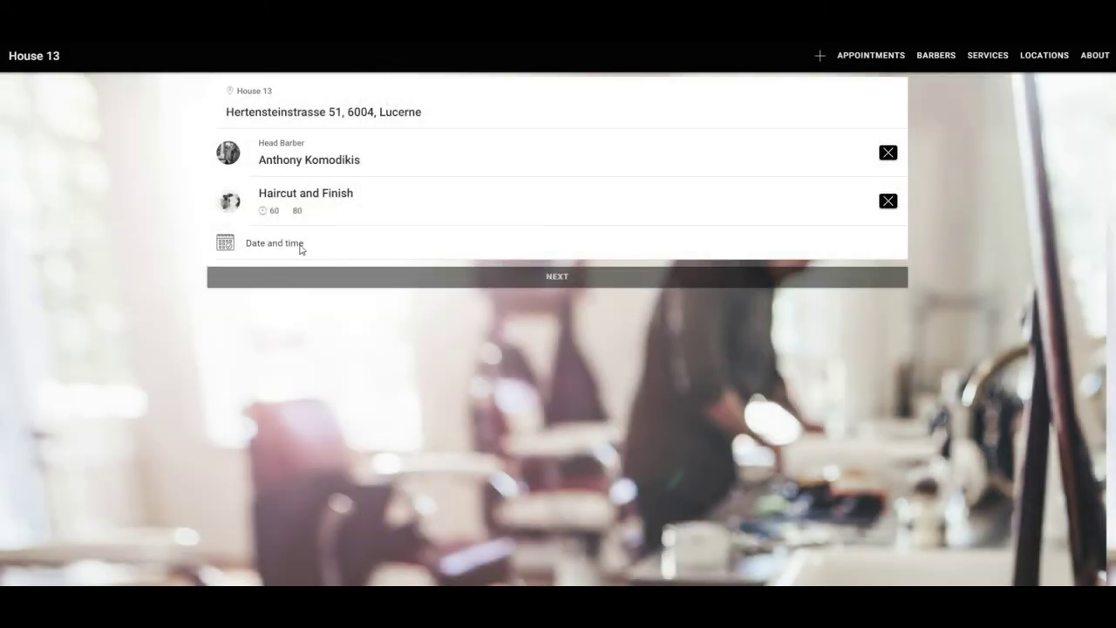
Book it for 3 January at 11:00 AM, submit, and dismiss the confirmation
click(302, 248)
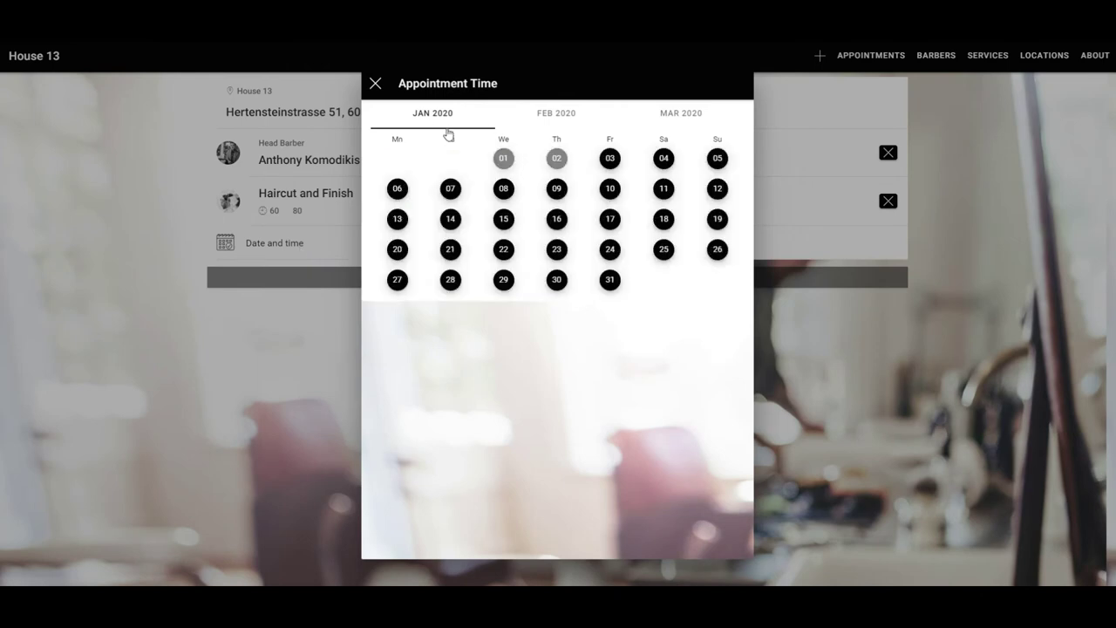
click(610, 159)
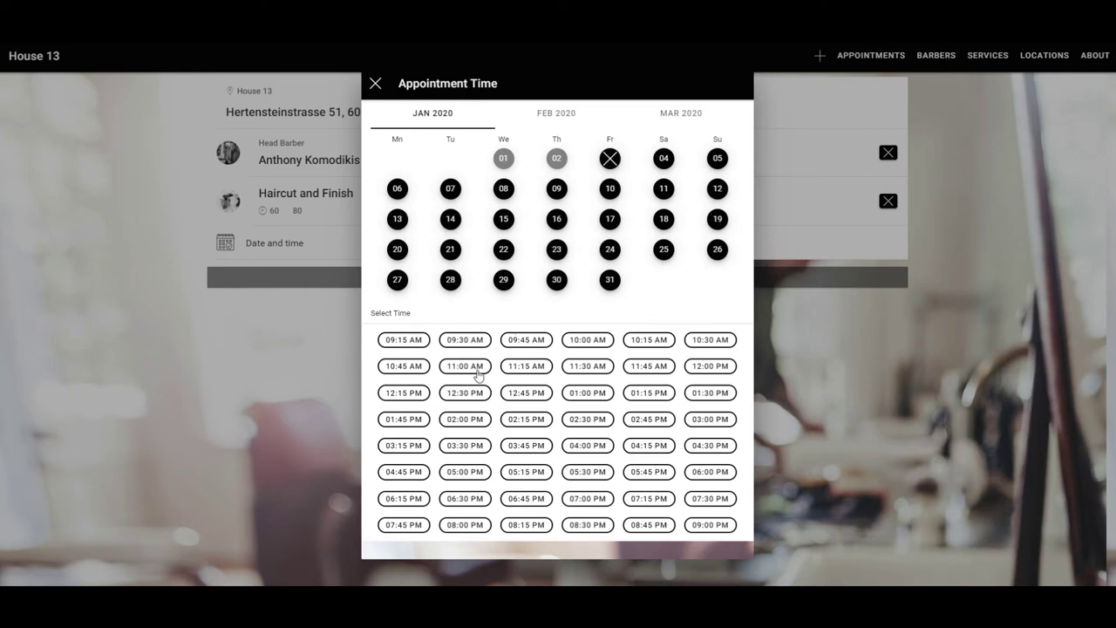
click(466, 367)
click(465, 298)
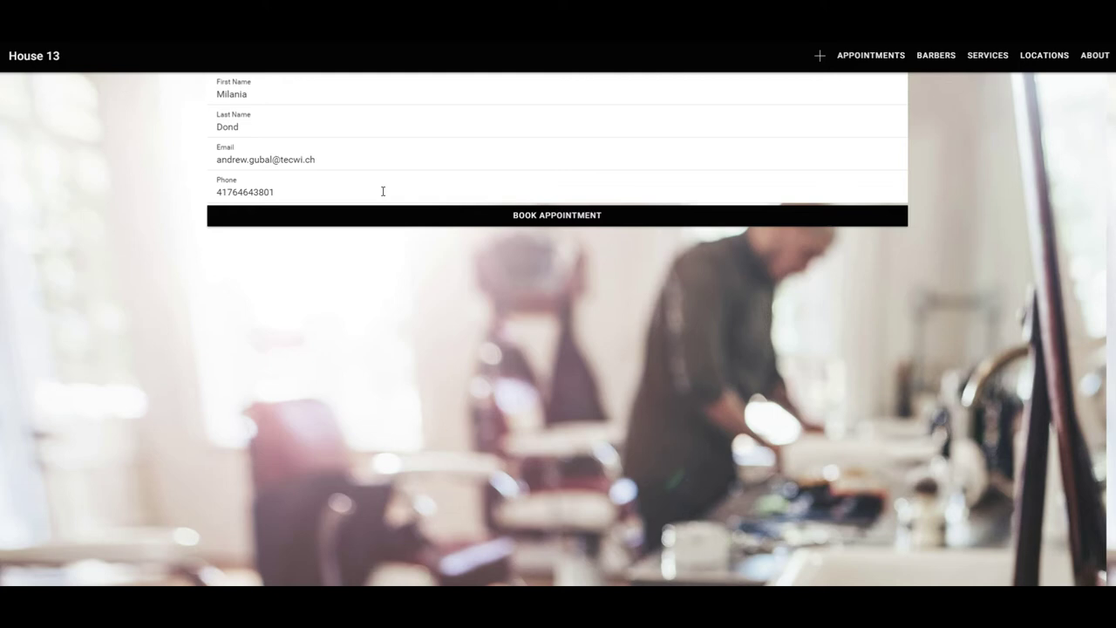
click(546, 224)
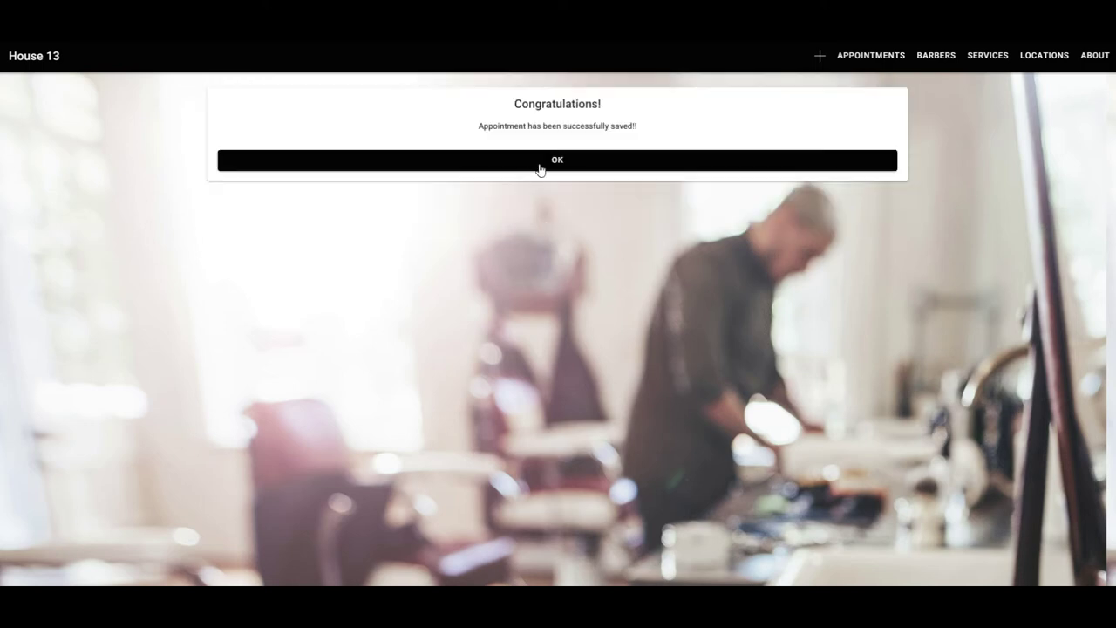
click(539, 166)
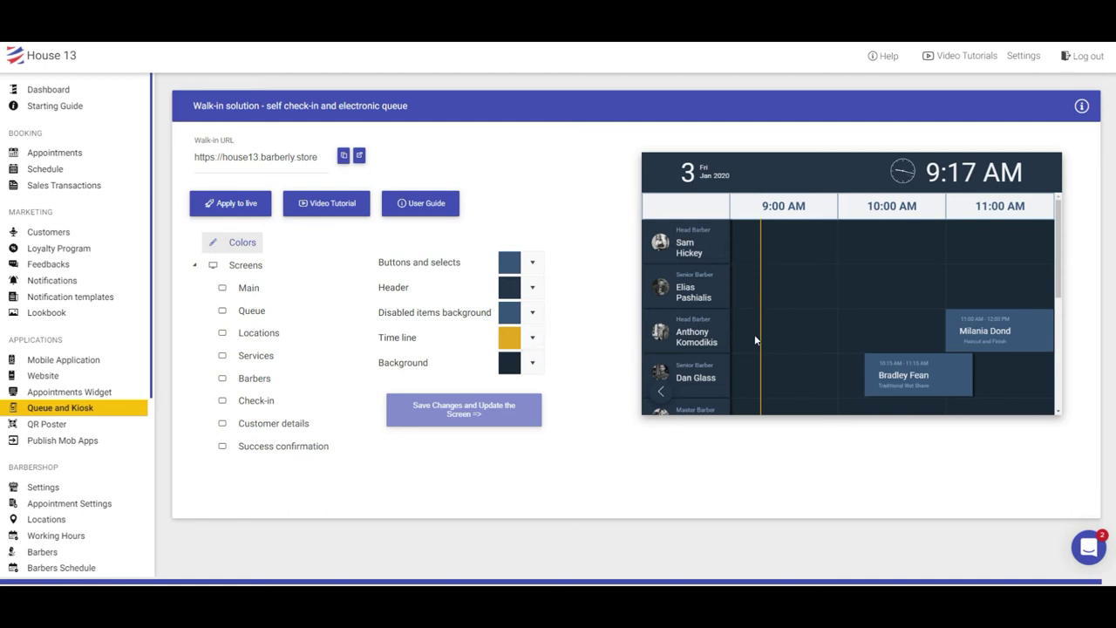
Set the kiosk schedule's time line colour to red, then save changes and update the screen
click(529, 339)
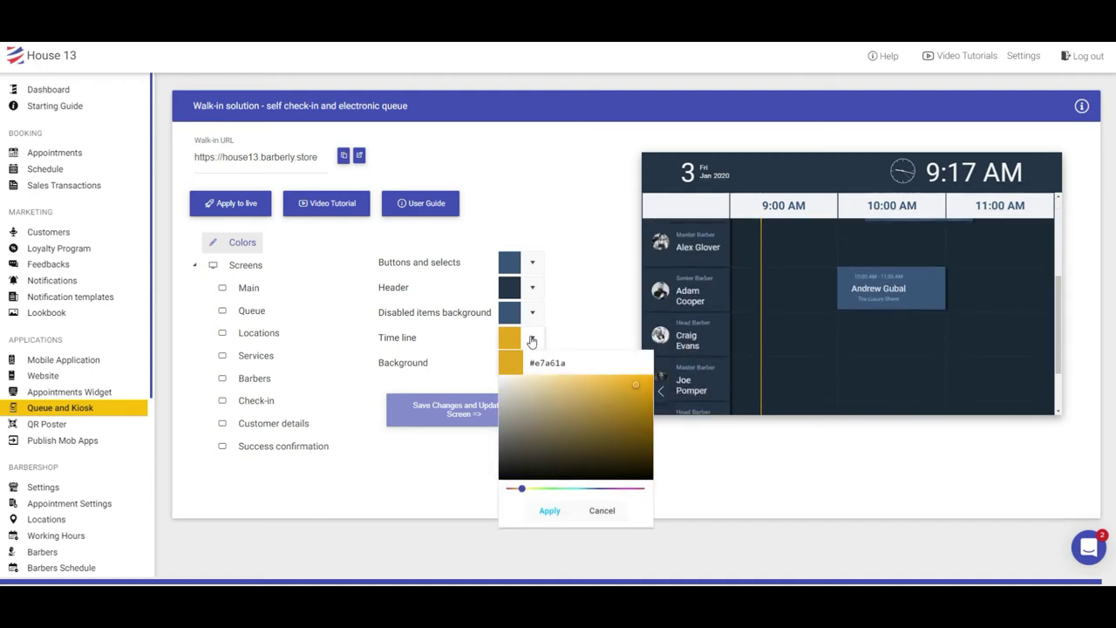
drag(521, 488, 509, 489)
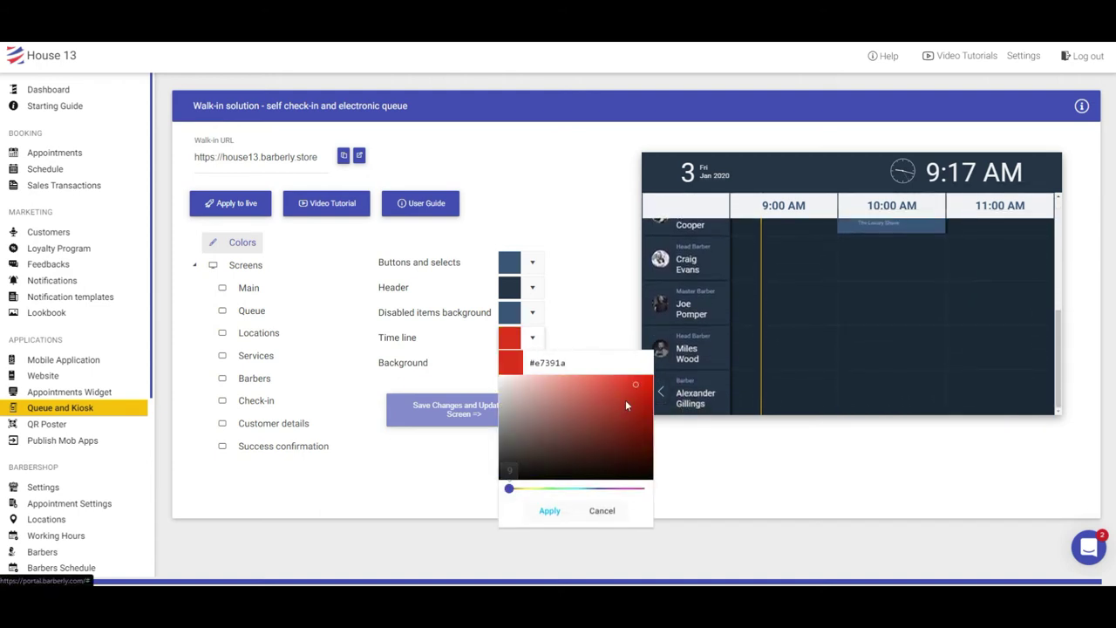
click(551, 513)
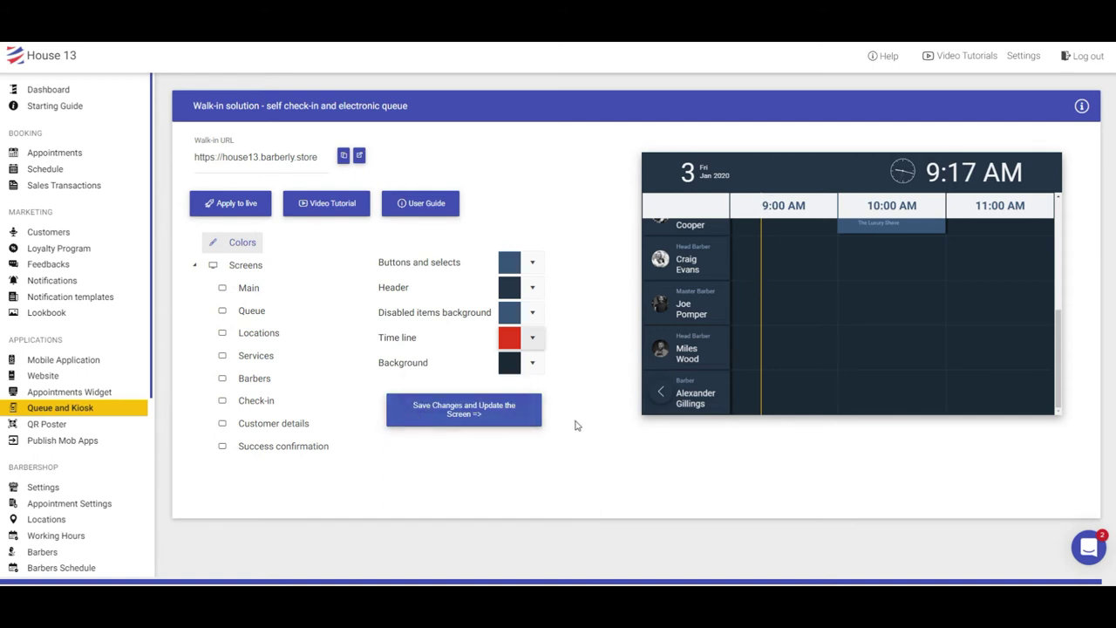
click(489, 417)
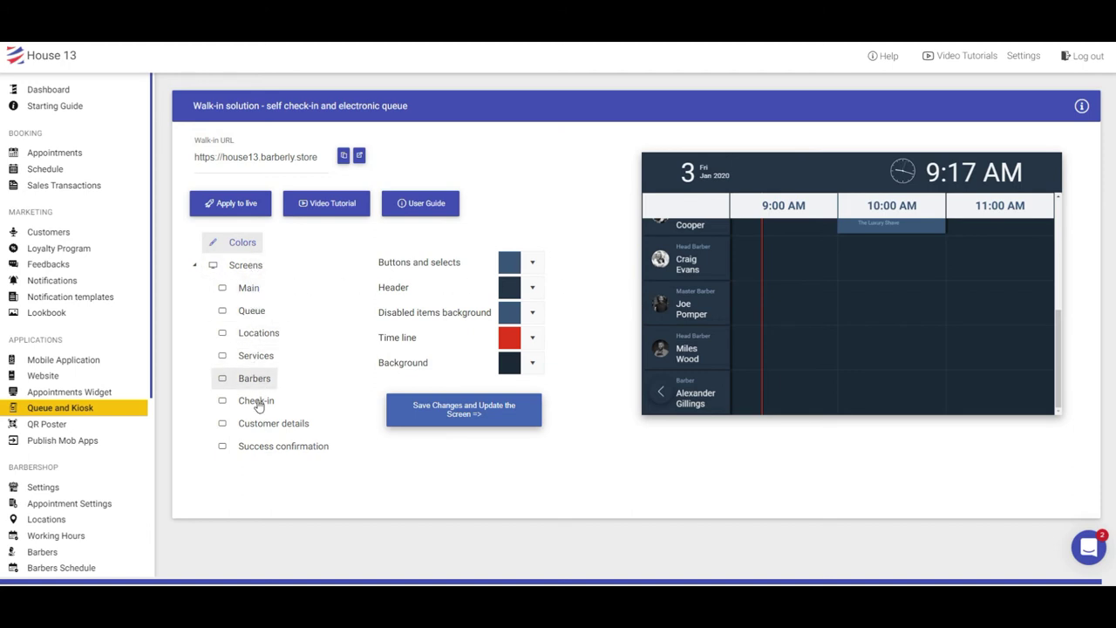
Review the Main screen's Check-in button label, then show the Check-in screen's label settings and preview
click(250, 288)
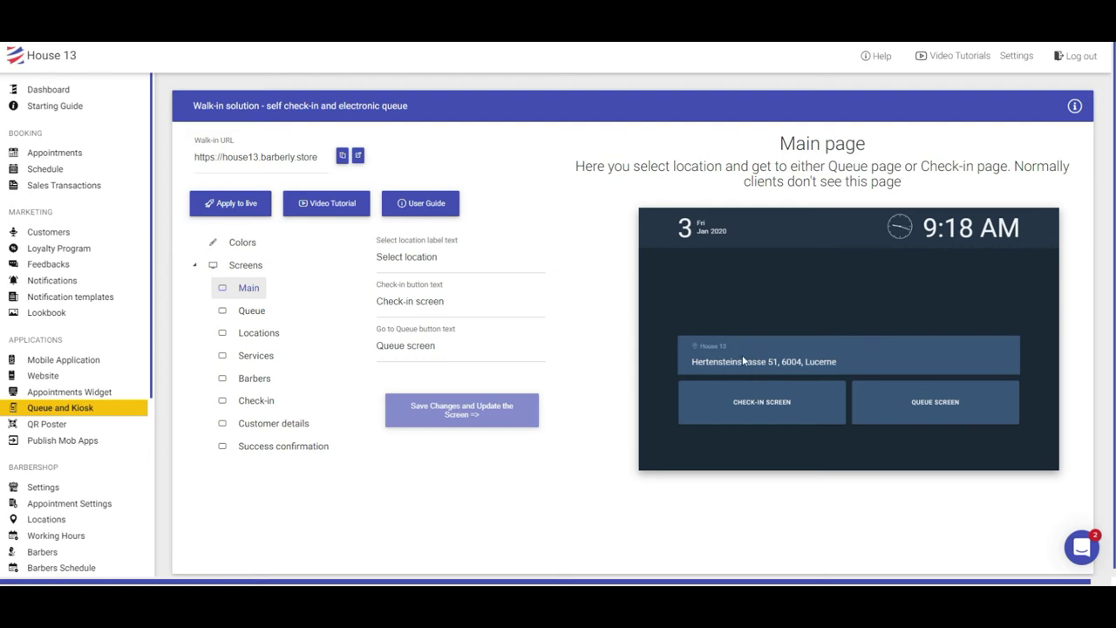
click(397, 310)
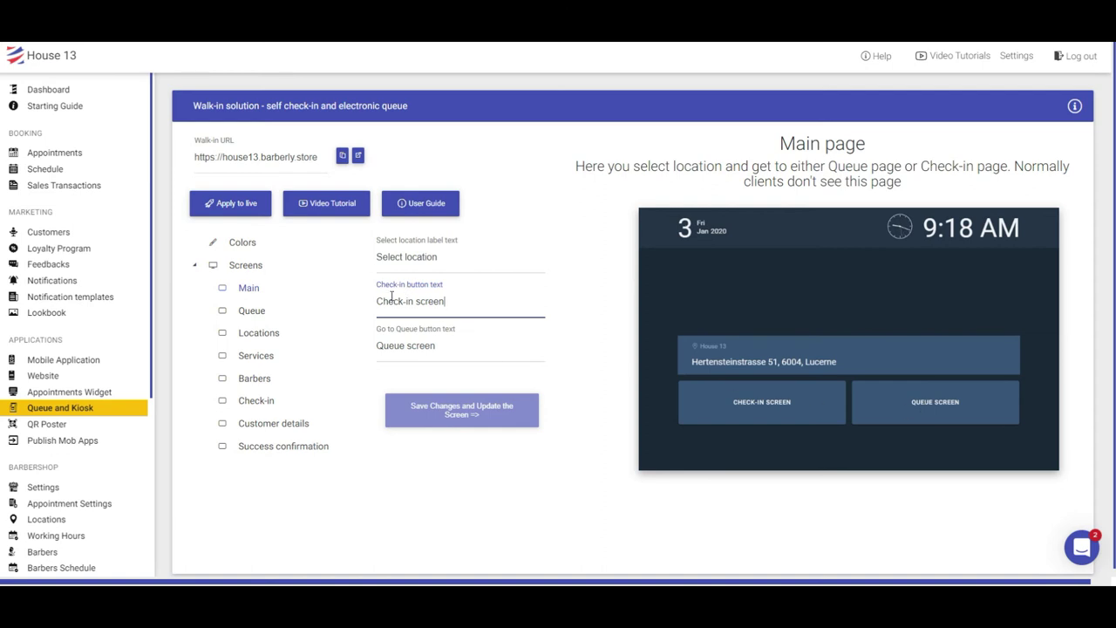
click(253, 400)
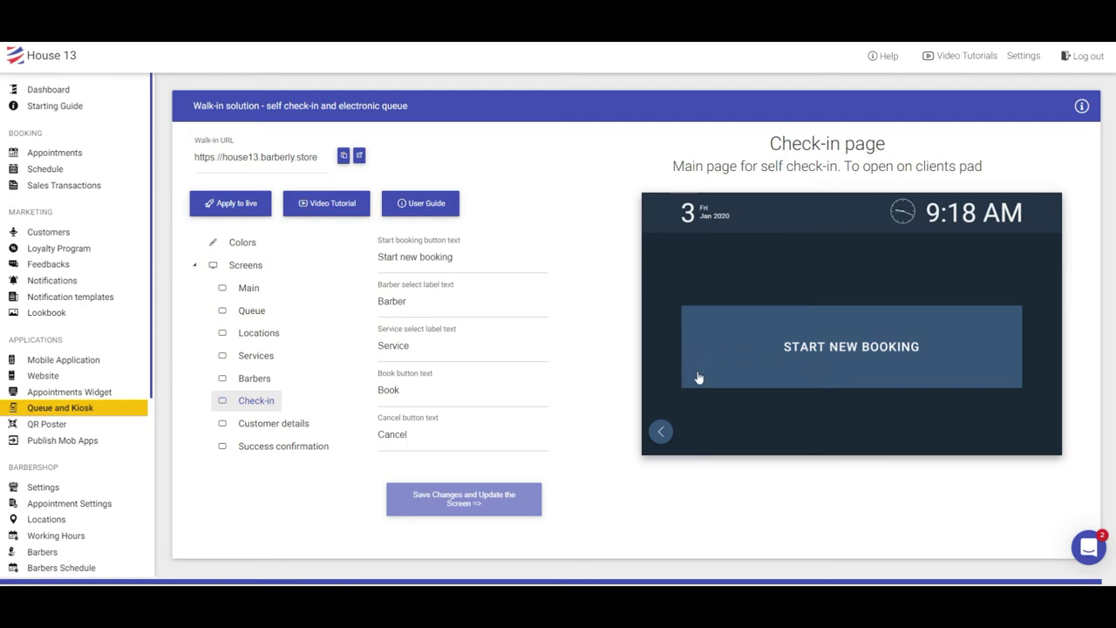
click(841, 347)
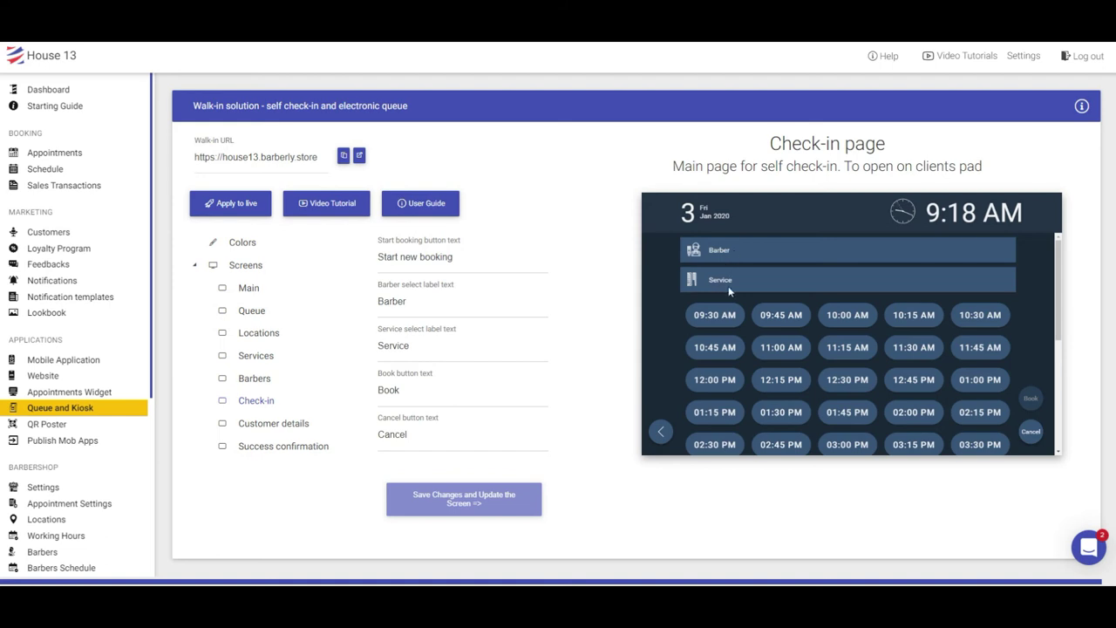
click(400, 301)
click(1029, 435)
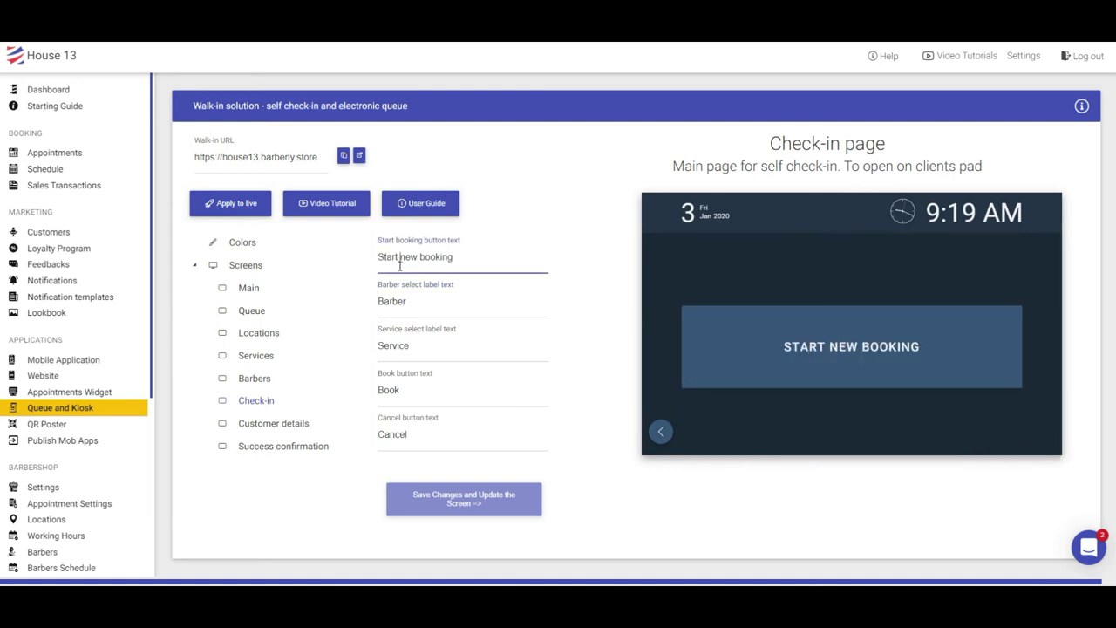
Change the start-booking button text from 'Start new booking' to 'New booking' and save
drag(404, 257, 349, 262)
text(N)
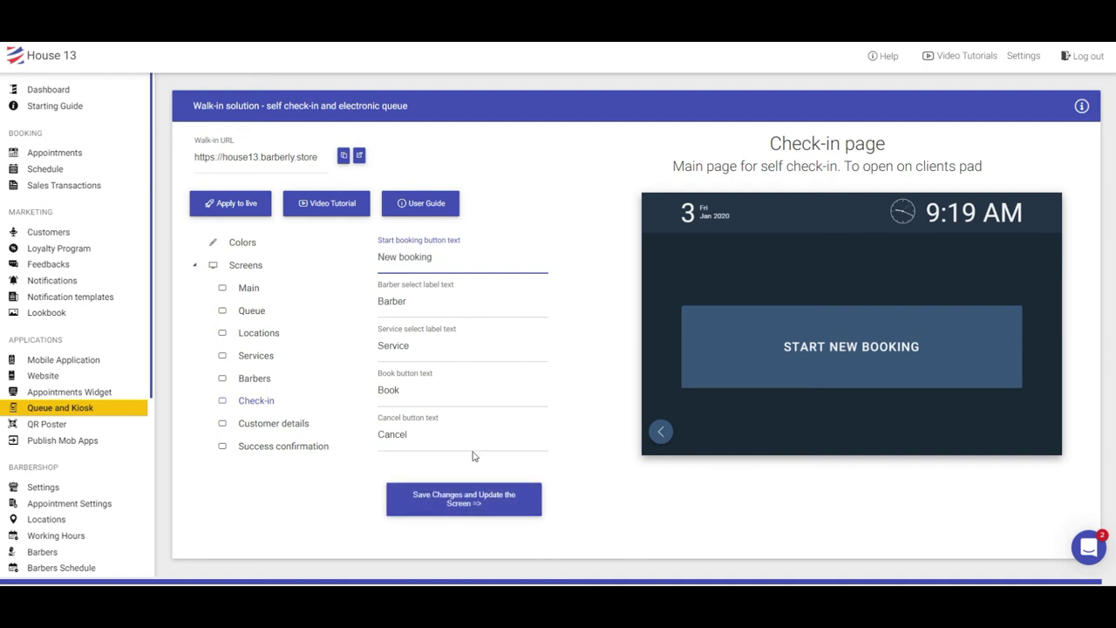
click(443, 497)
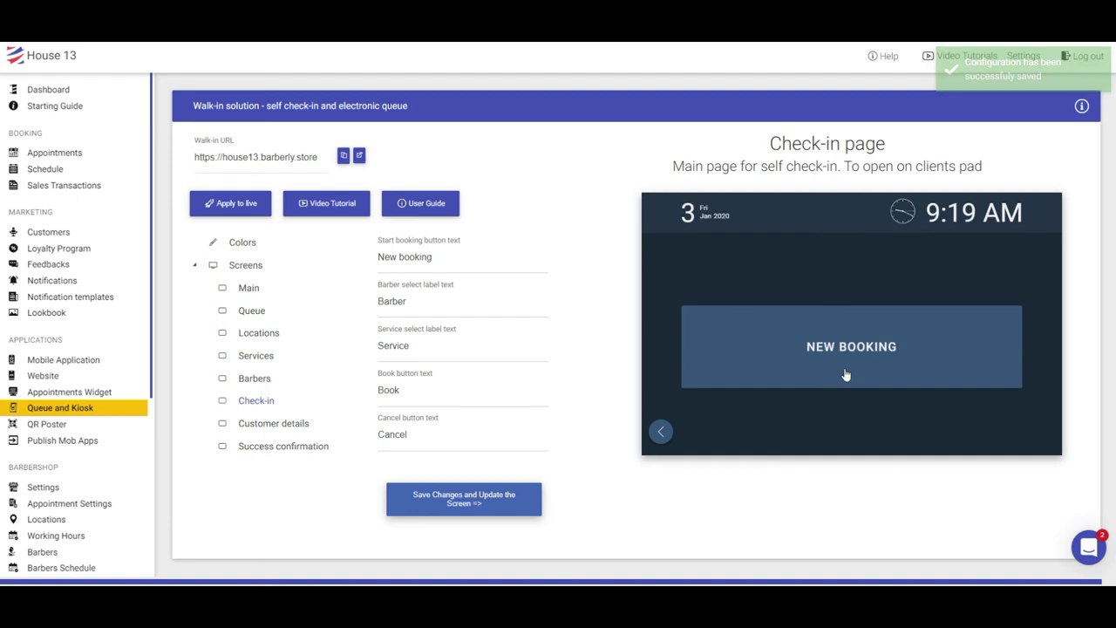
Rename the barber select label to 'Any Barber', save, and verify it in the preview
click(869, 392)
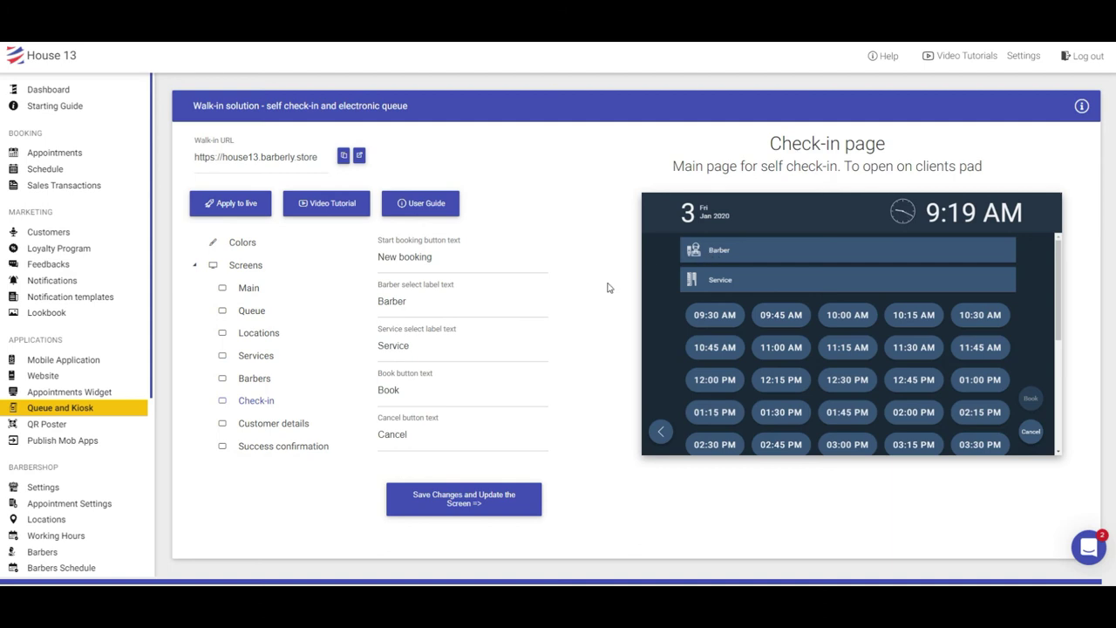
click(380, 300)
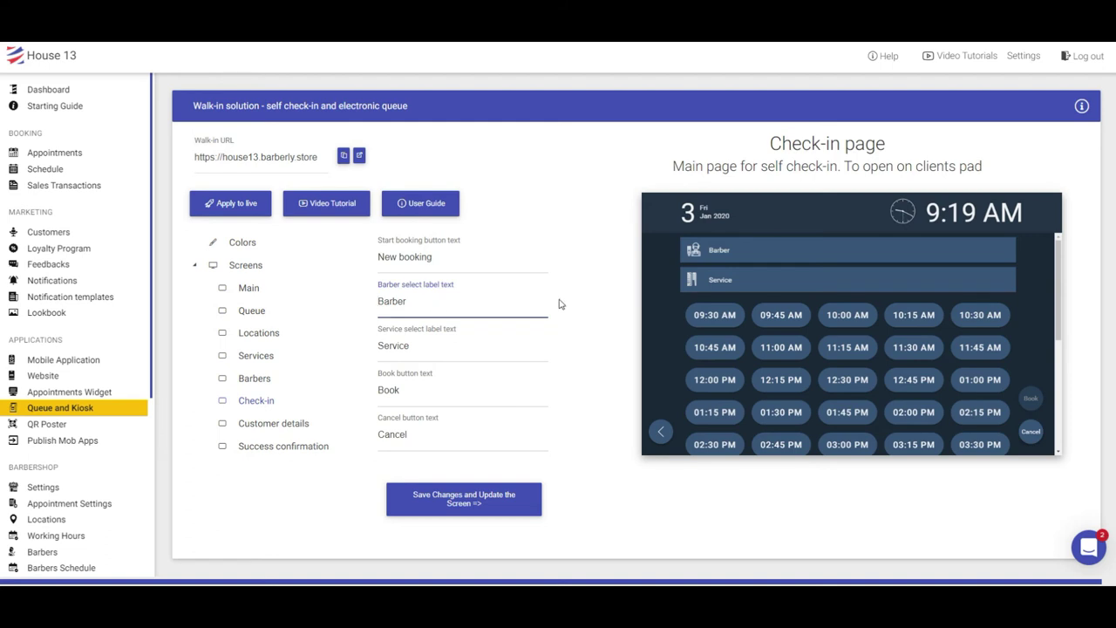
text(ANy)
key(Left)
key(Left)
key(BackSpace)
text(n)
click(451, 505)
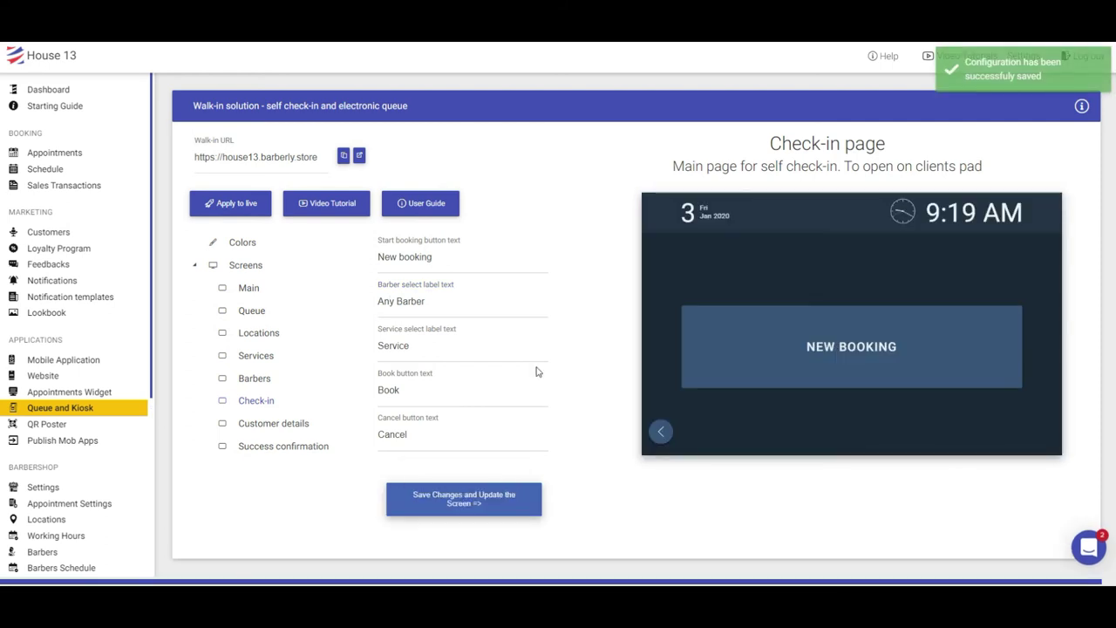
click(806, 373)
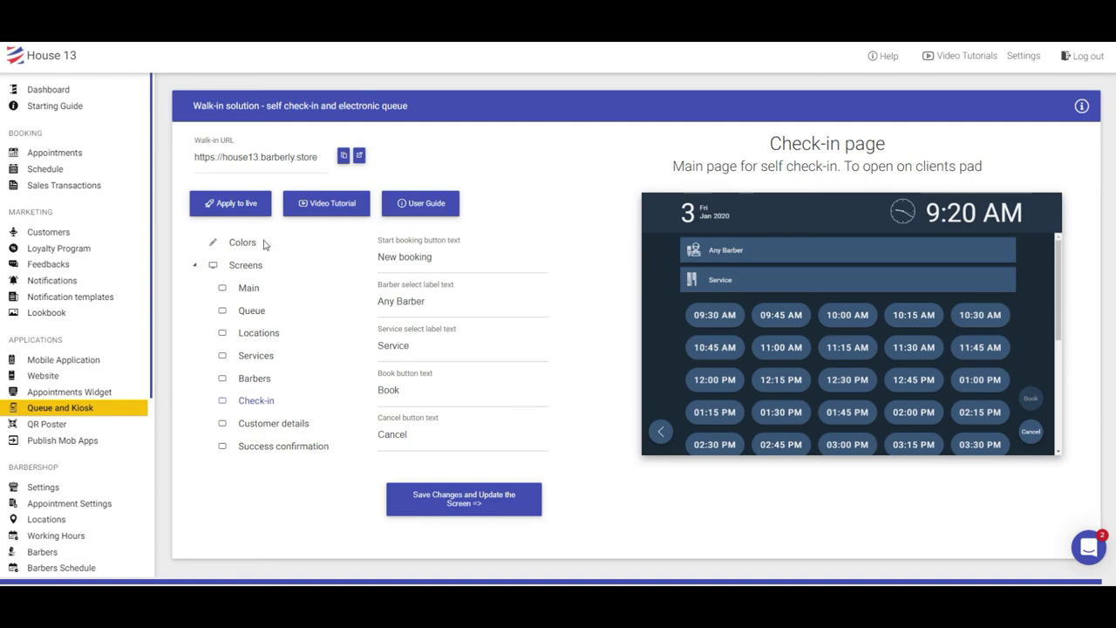
Apply the kiosk label changes to live and confirm Go live
click(242, 207)
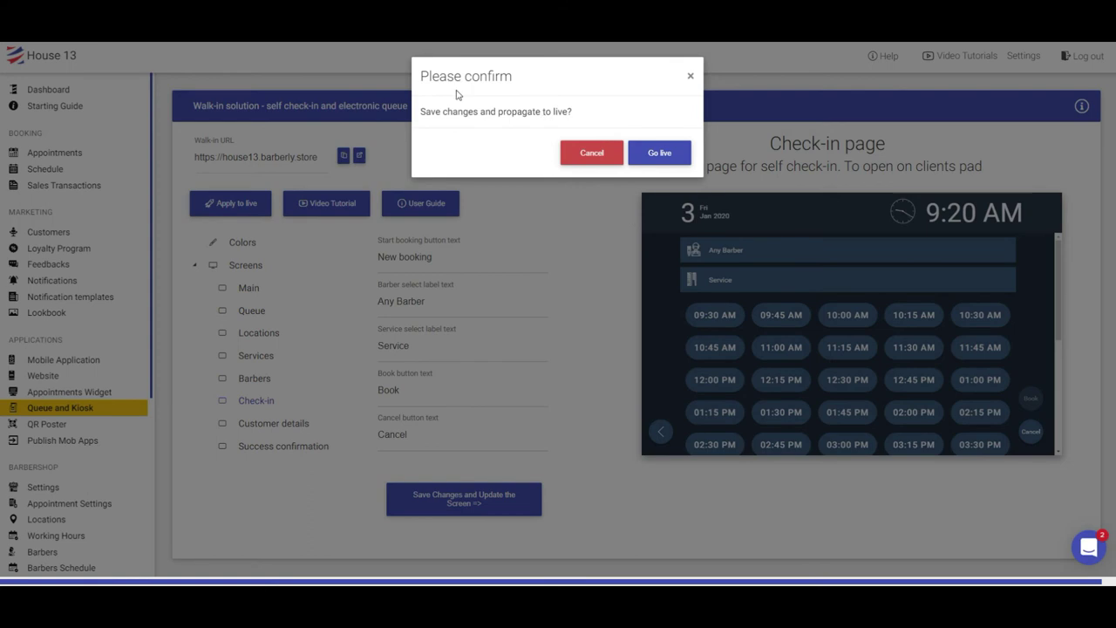
click(662, 155)
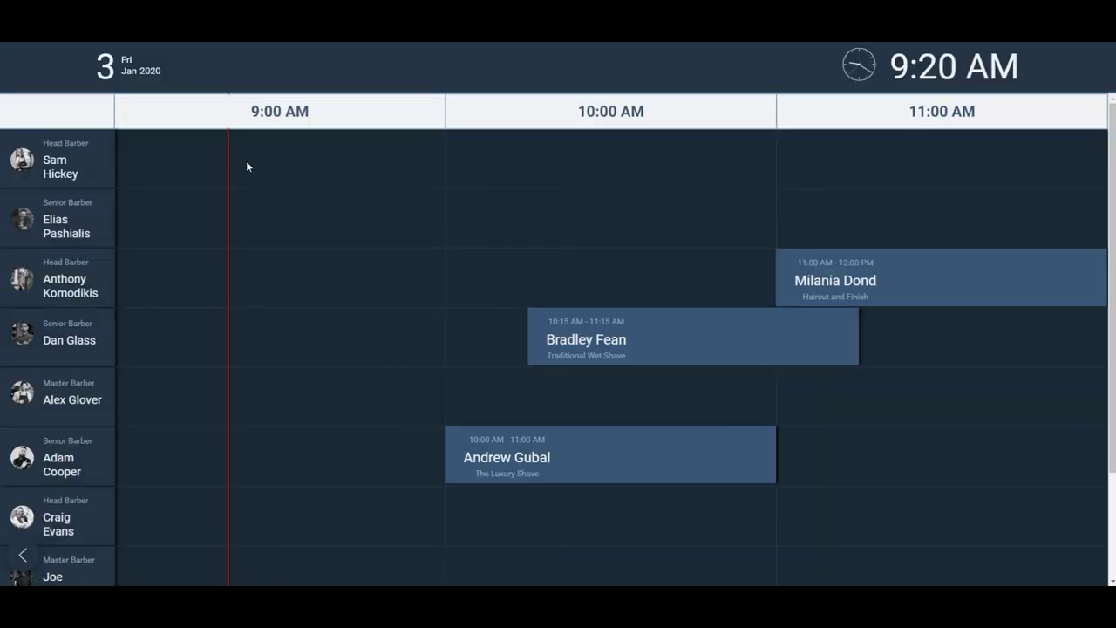
On the live kiosk, open the check-in screen and check the NEW BOOKING button
click(25, 557)
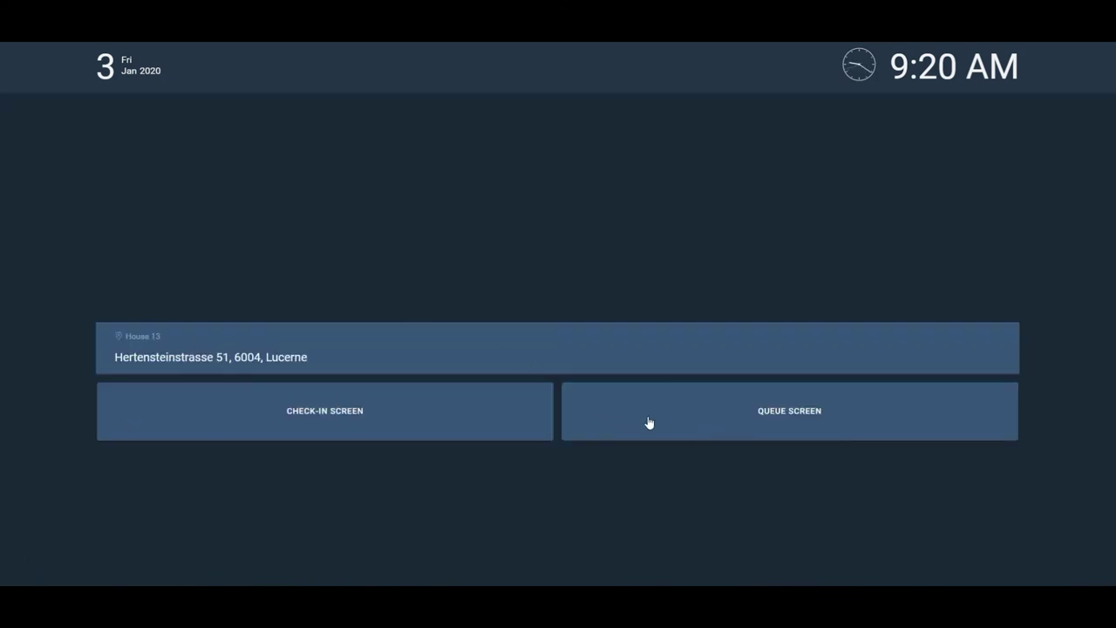
click(329, 415)
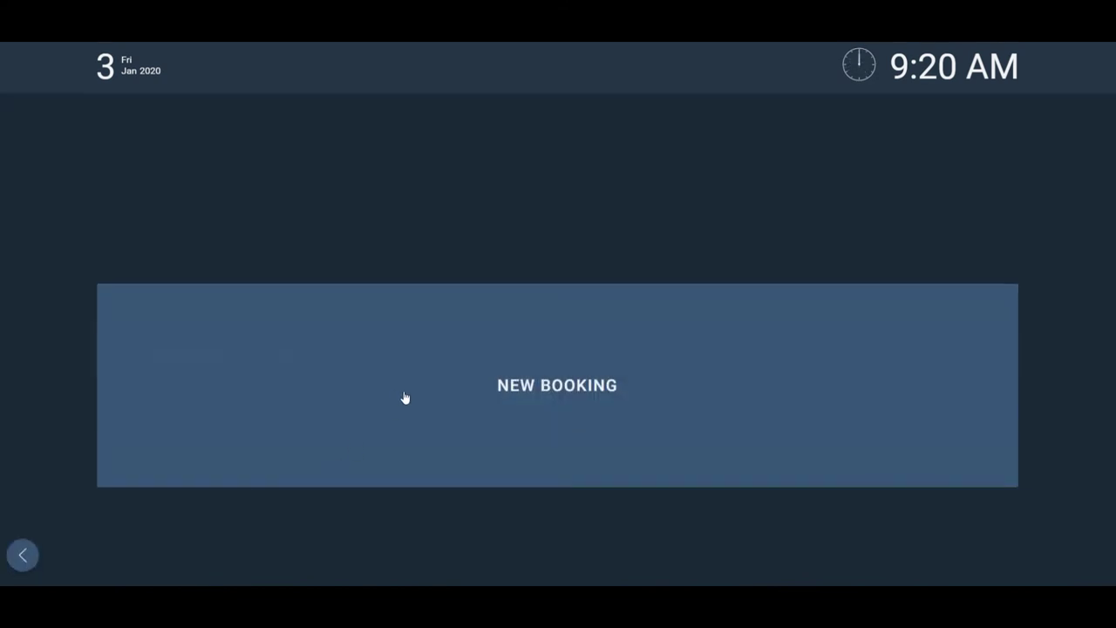
click(598, 358)
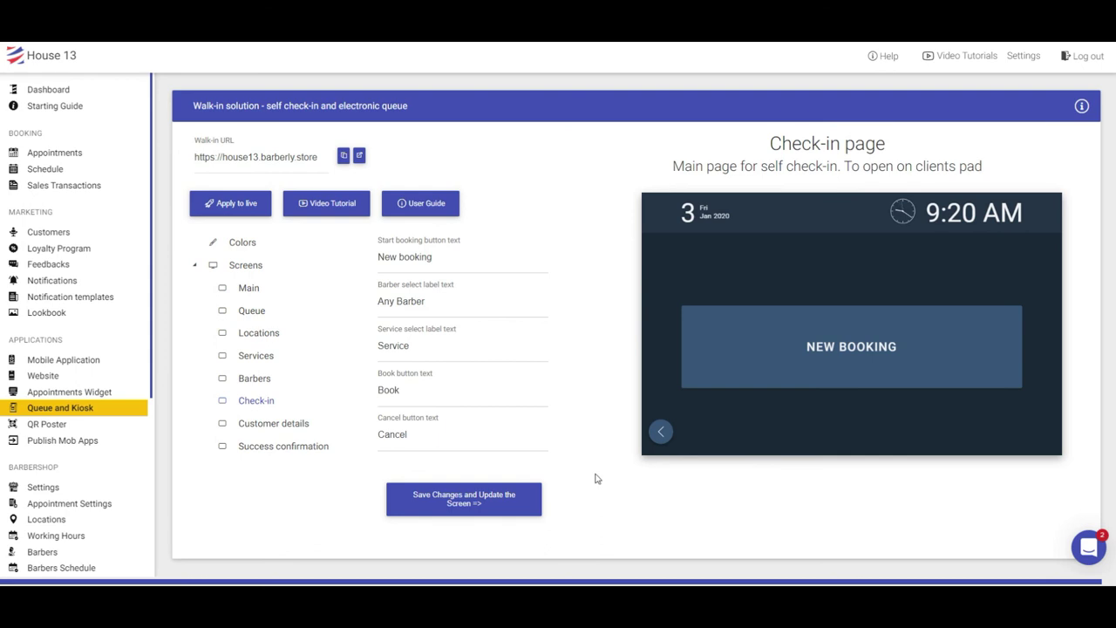
Switch the kiosk preview from the location screen to the queue screen timeline
click(661, 434)
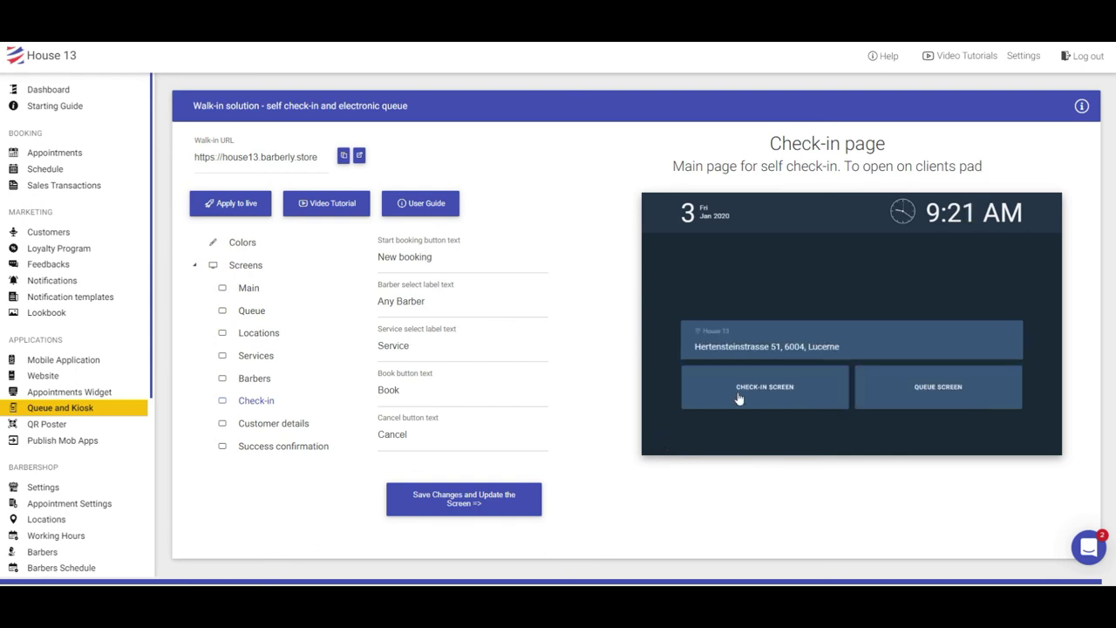
click(912, 392)
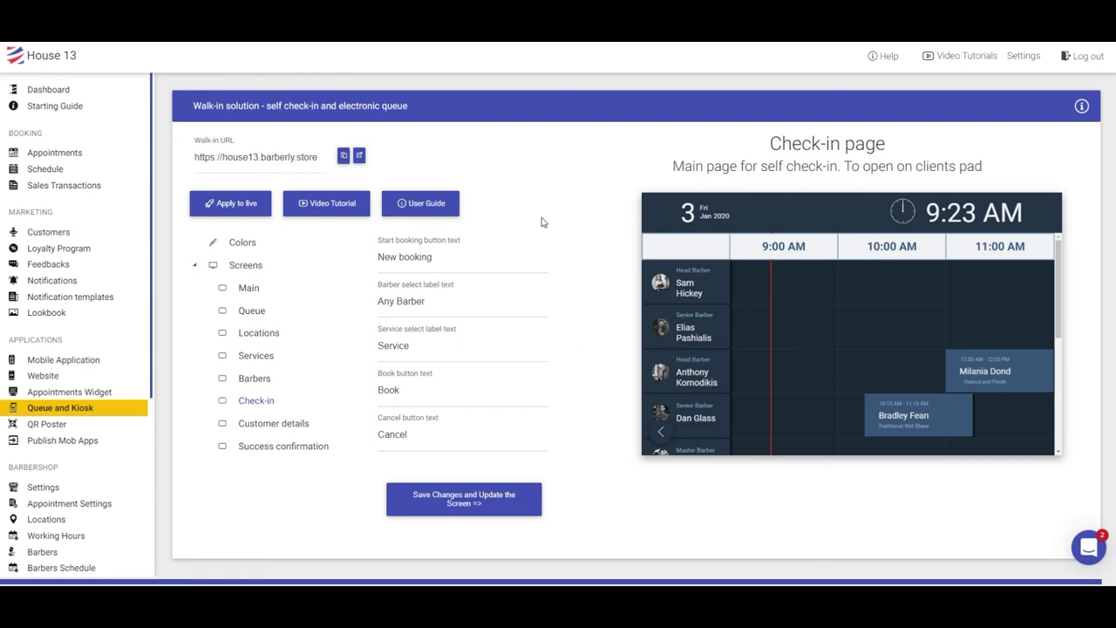
Open the Appointments list showing the 3 January 10:00, 10:15 and 11:00 AM bookings
click(58, 159)
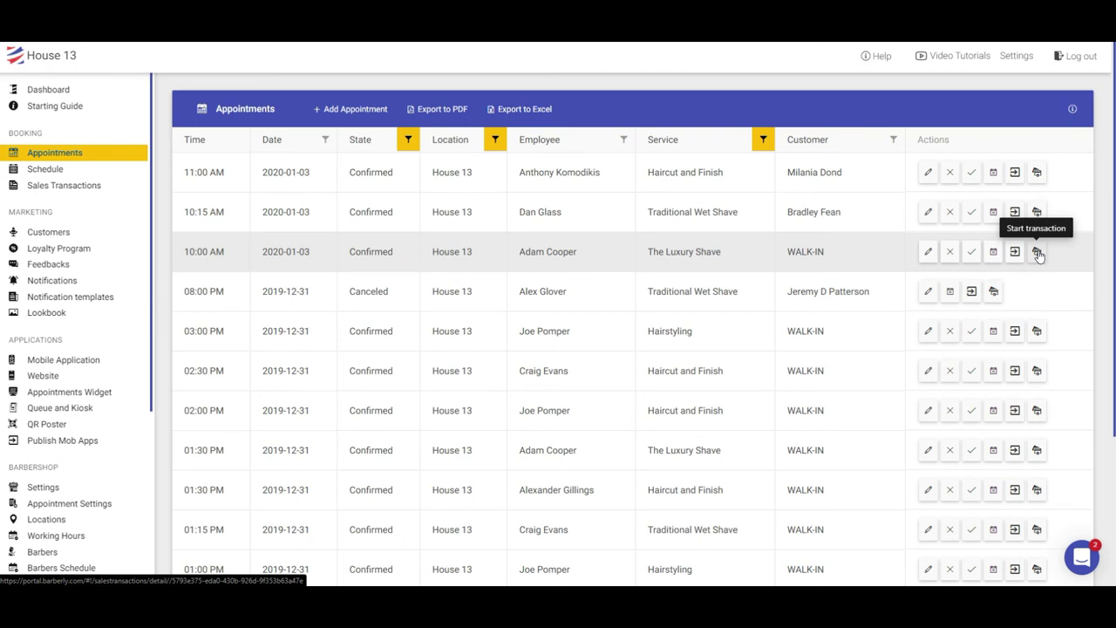
Start a transaction for the 10:00 AM walk-in Luxury Shave (60) and add a booked appointment
click(1038, 252)
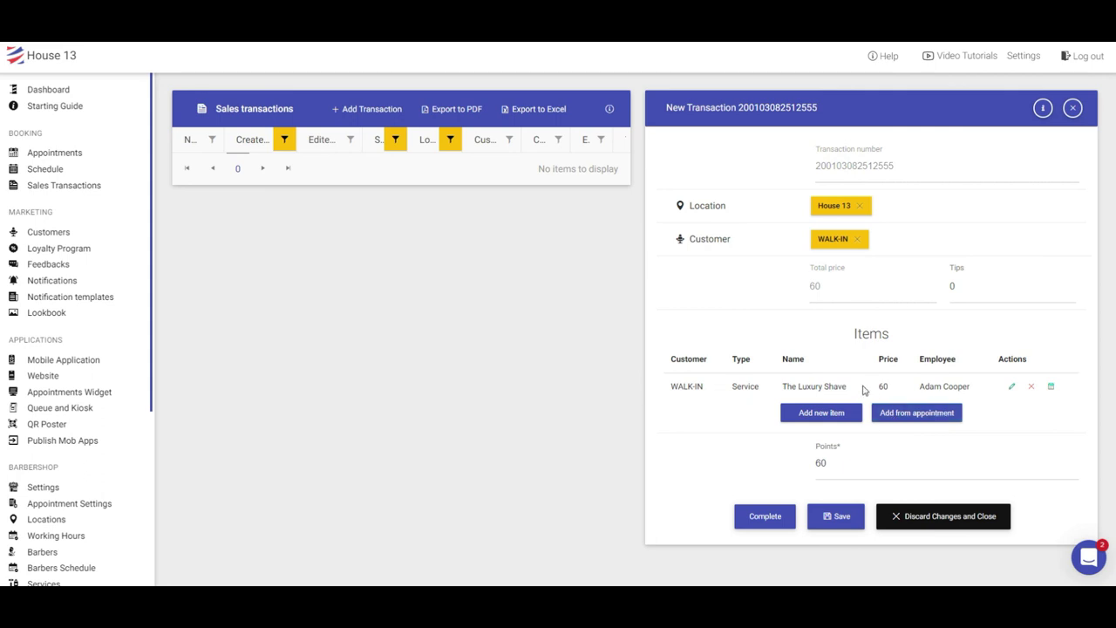
click(910, 417)
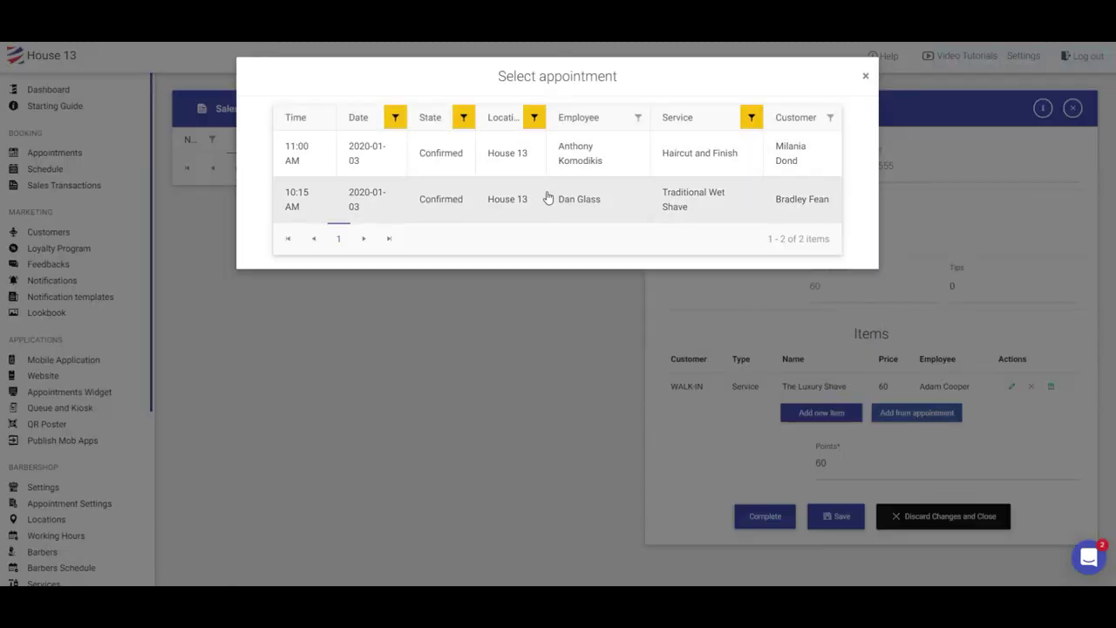
Add the booked 10:15 AM Traditional Wet Shave (50) appointment, bringing the total to 110
click(706, 204)
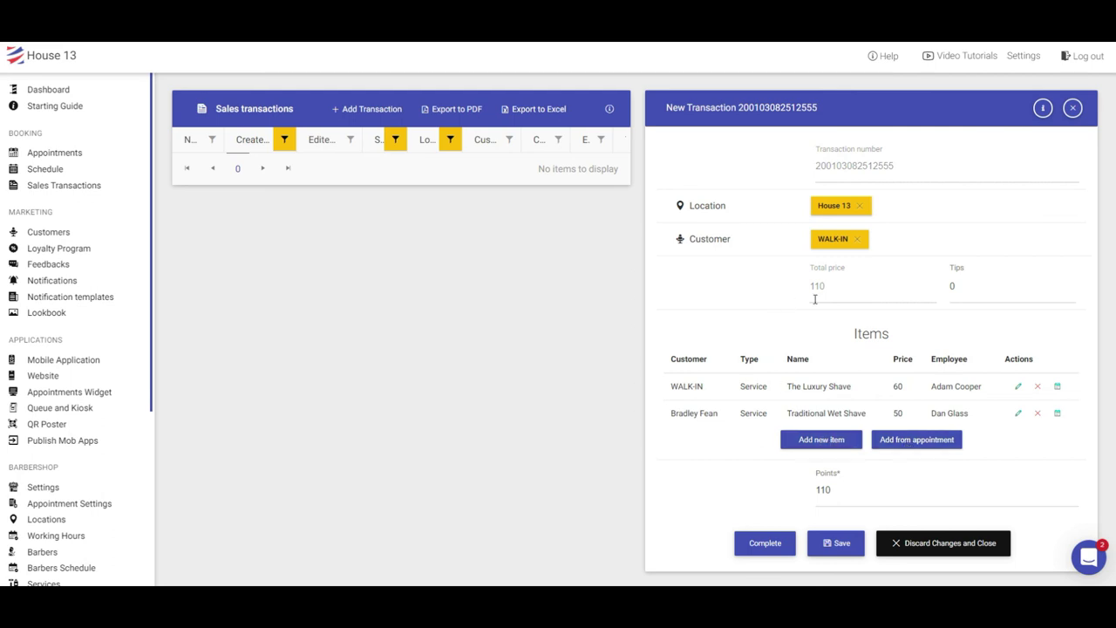
click(956, 285)
Record a 15 tip, check the loyalty points, and complete the 110 sale
text(15)
click(748, 328)
click(829, 482)
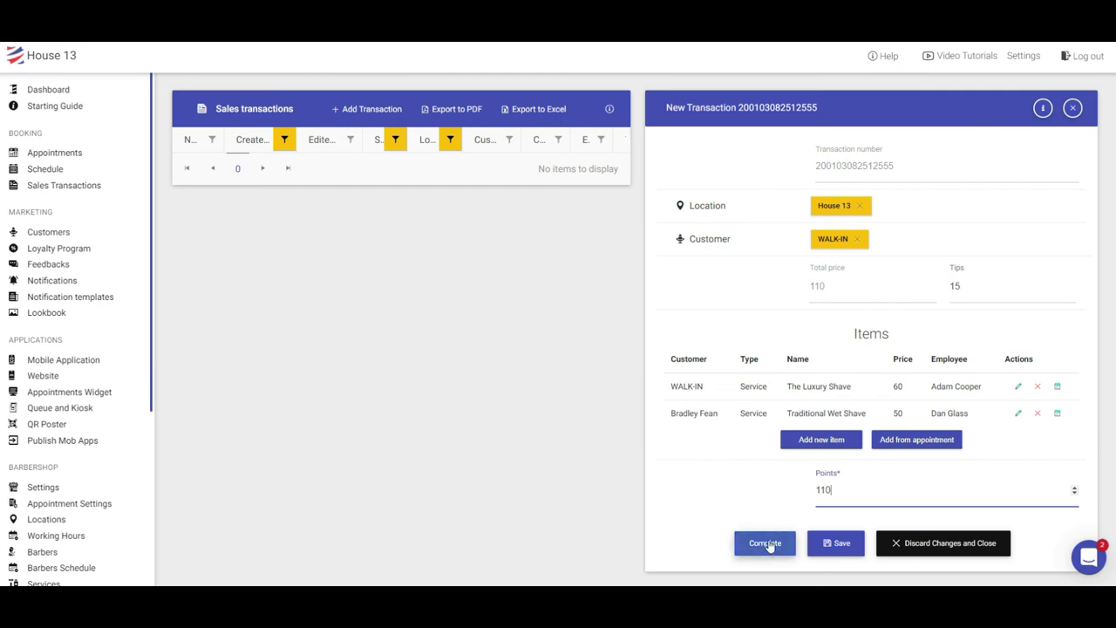
click(766, 543)
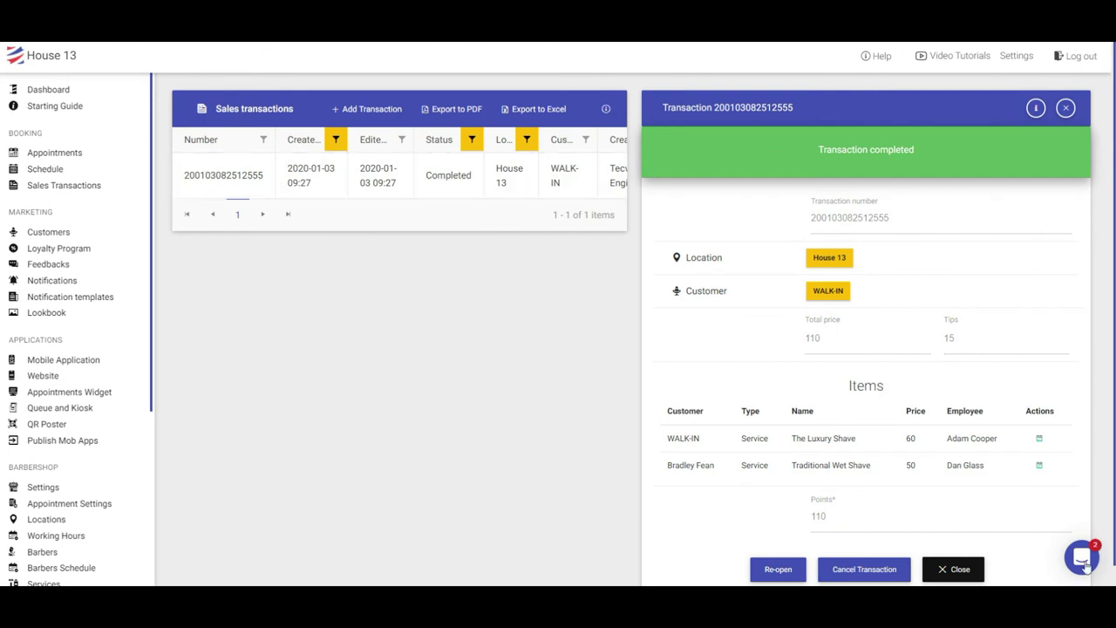
Open the Intercom support messenger from the bottom-right chat bubble
click(1081, 559)
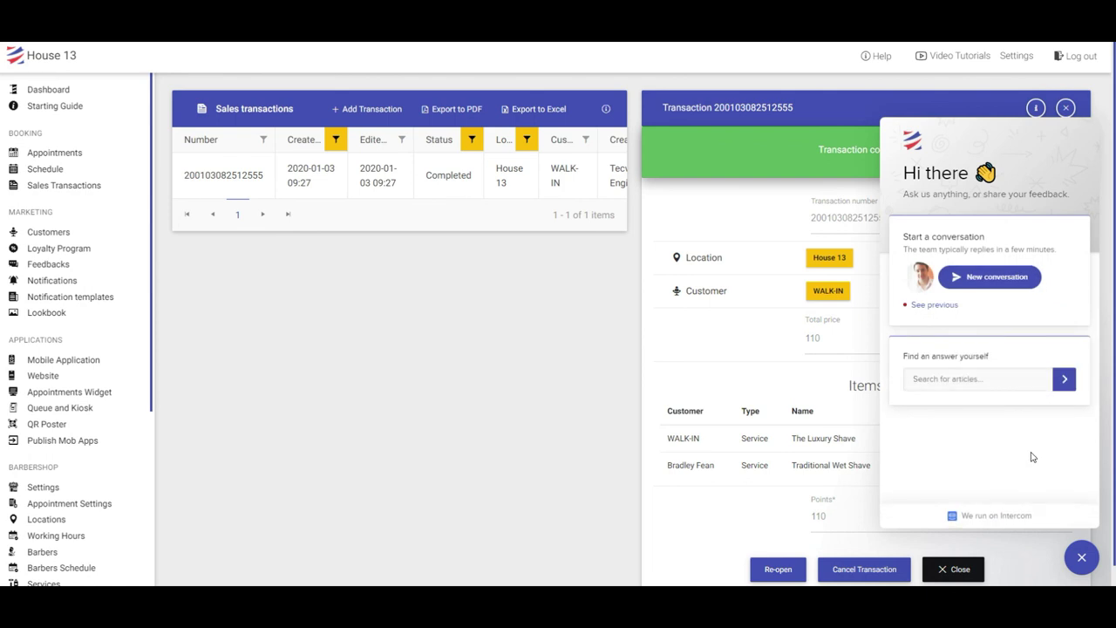